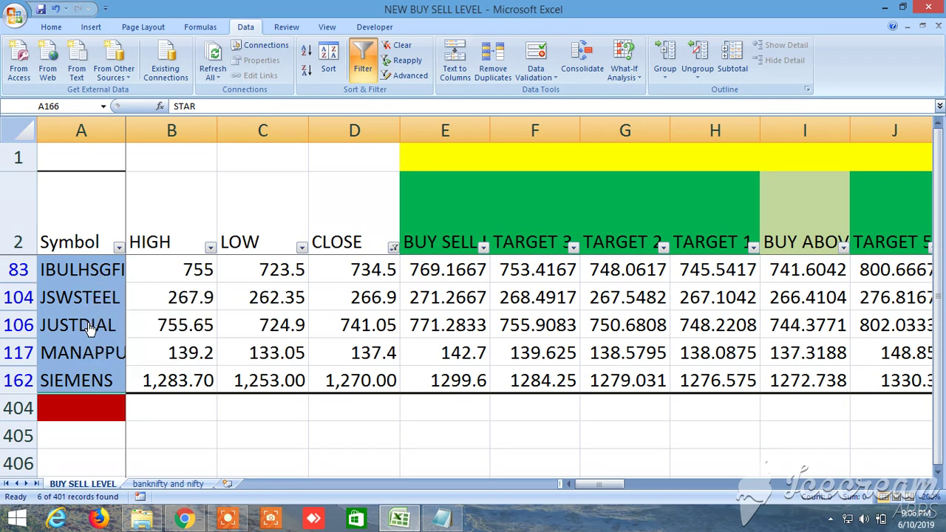
Examine the buy-side columns of the BUY SELL LEVELS section, from BUY ABOVE and TARGET 1 through TARGET 8
left_click(805, 205)
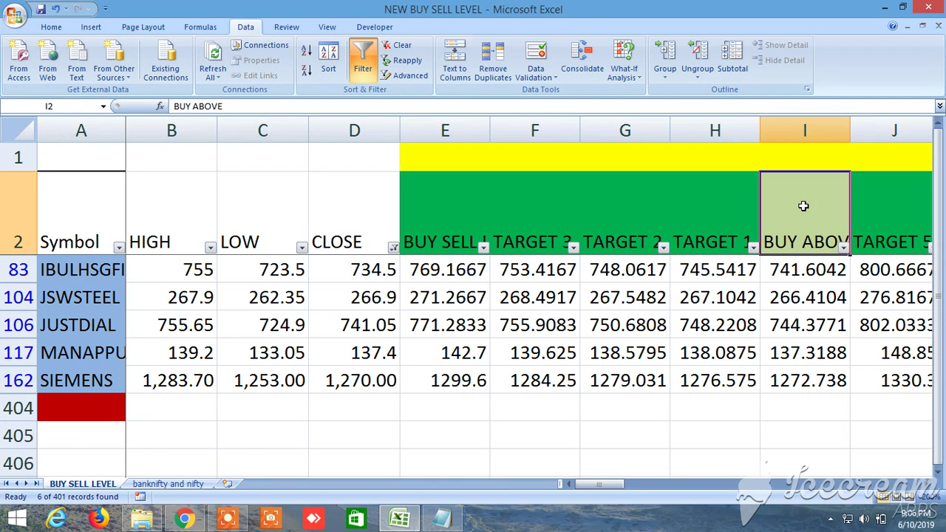
left_click(711, 222)
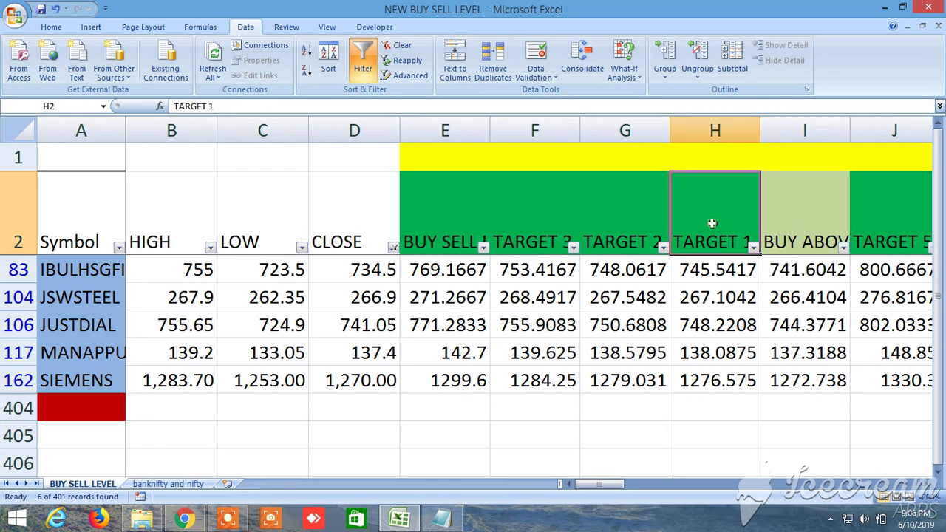
left_click(474, 224)
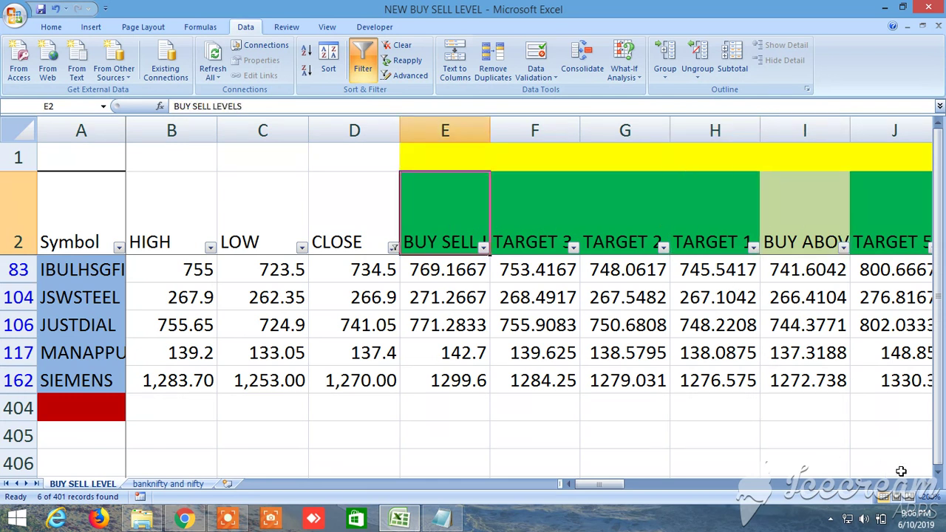
left_click(926, 485)
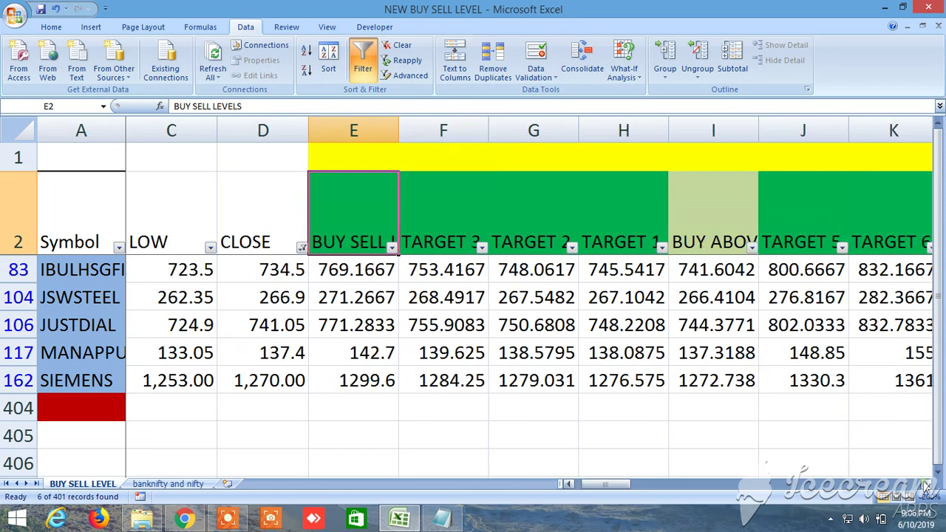
left_click(925, 485)
left_click(925, 485)
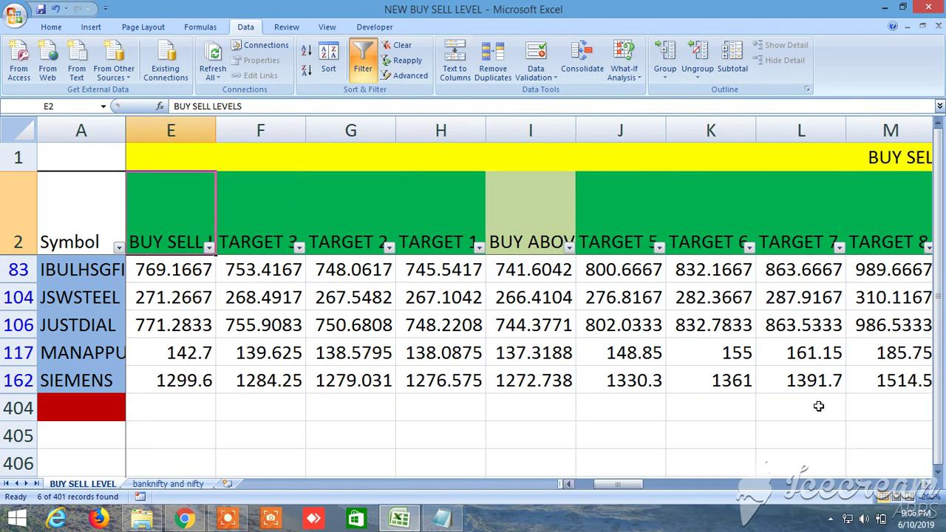
left_click(627, 230)
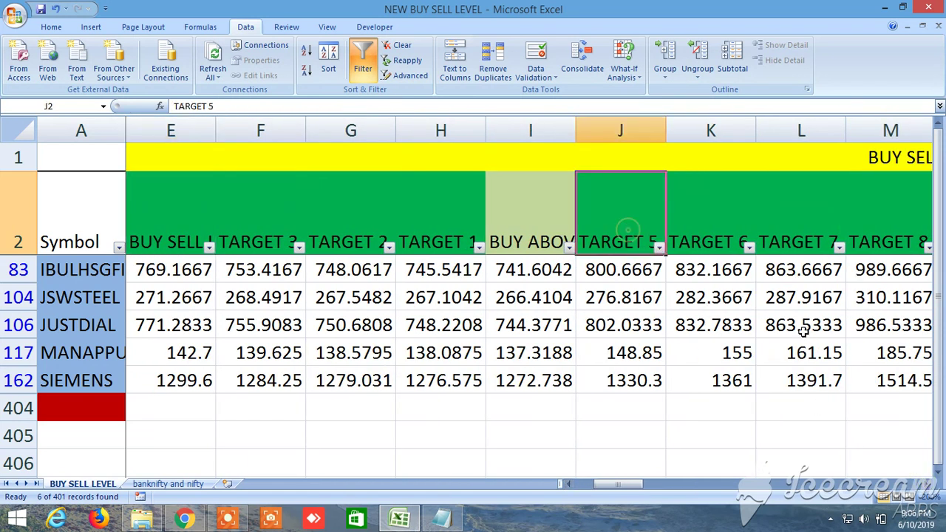
left_click(925, 485)
left_click(829, 205)
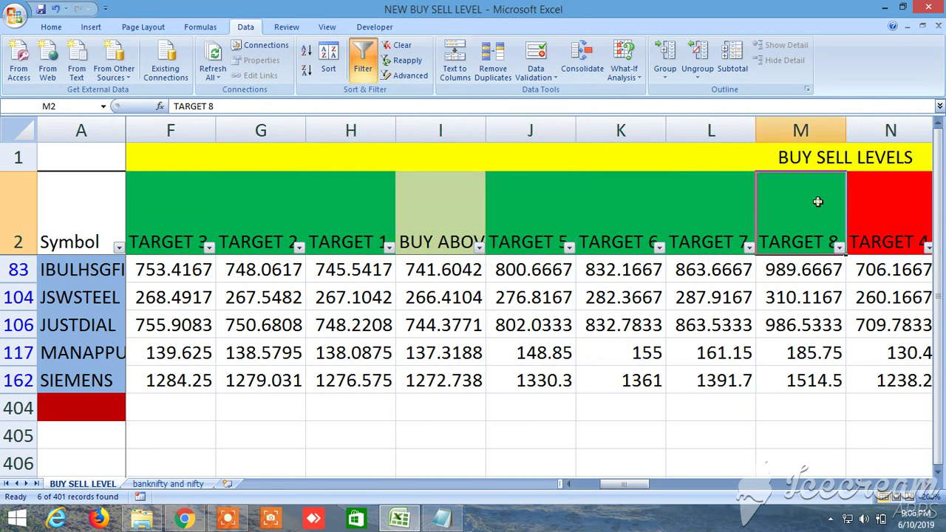
Examine the sell-side columns of the BUY SELL LEVELS section, from SELL BELOW and TARGET 1 through Target 8
left_click(926, 484)
left_click(926, 484)
left_click(926, 484)
left_click(926, 484)
left_click(926, 484)
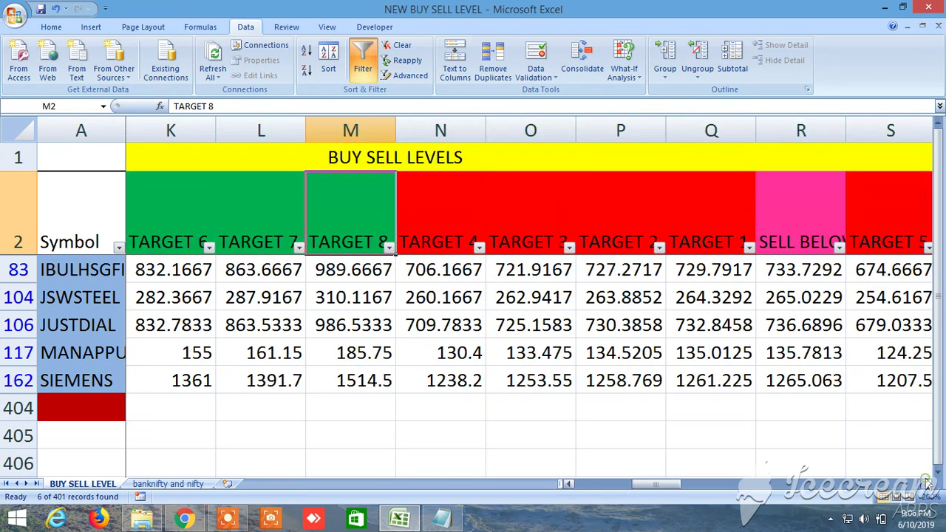
left_click(926, 484)
left_click(717, 205)
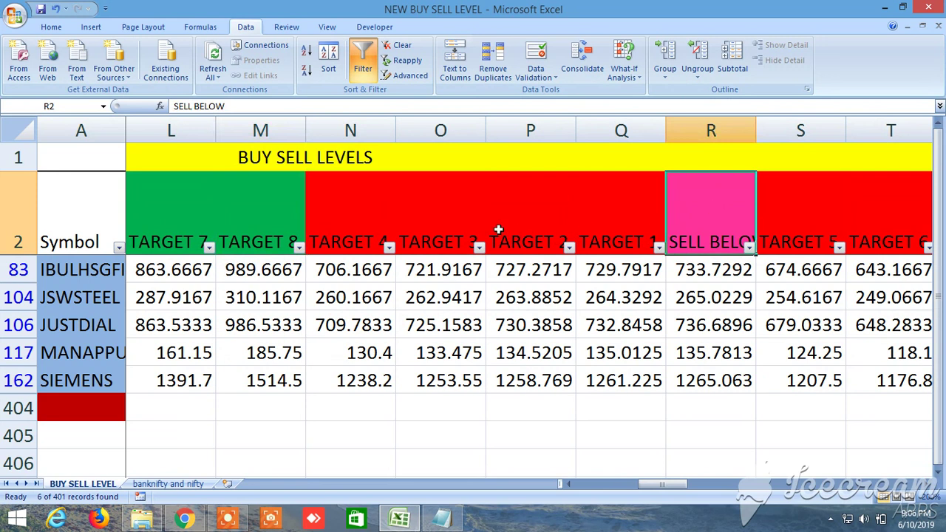
left_click(625, 204)
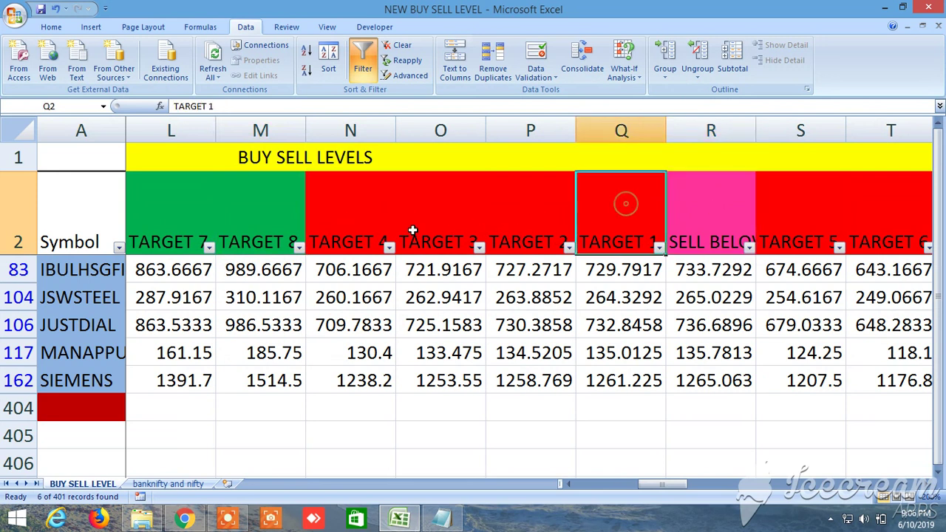
left_click(361, 220)
left_click(926, 485)
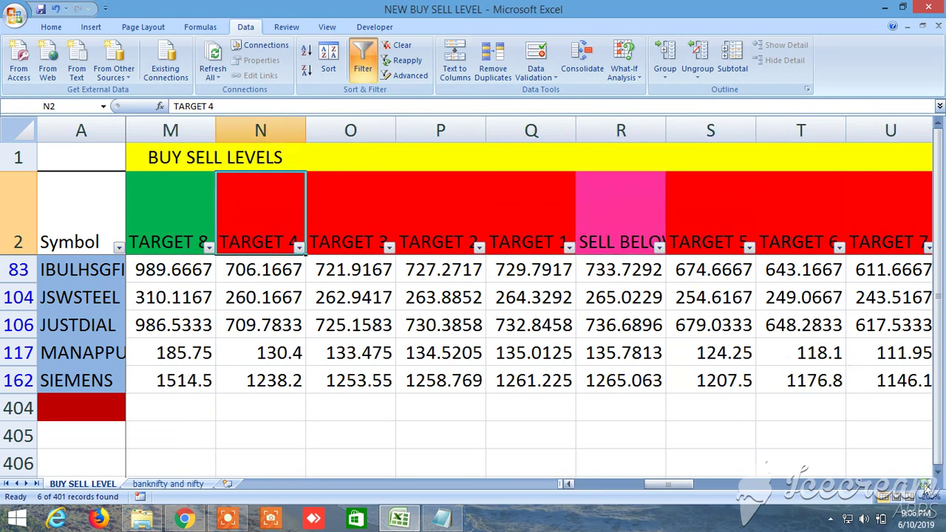
left_click(926, 484)
left_click(927, 484)
left_click(555, 237)
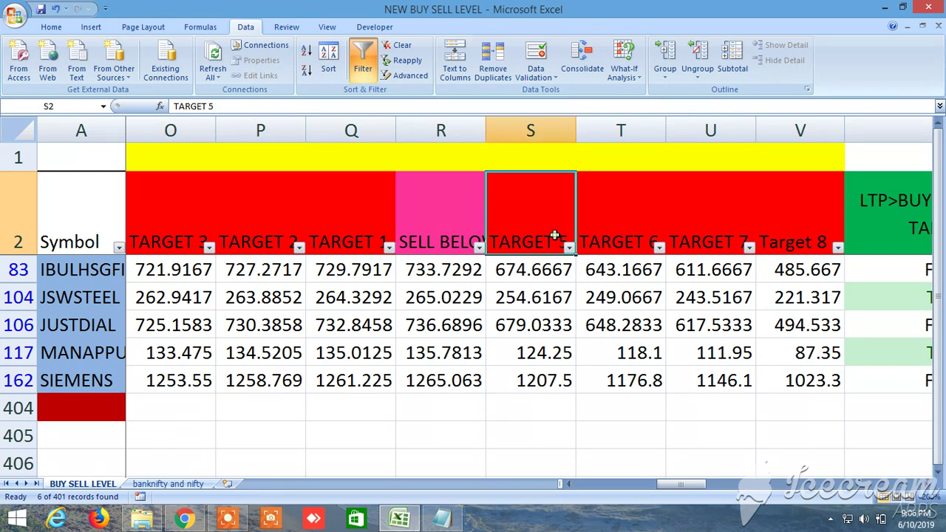
left_click(819, 216)
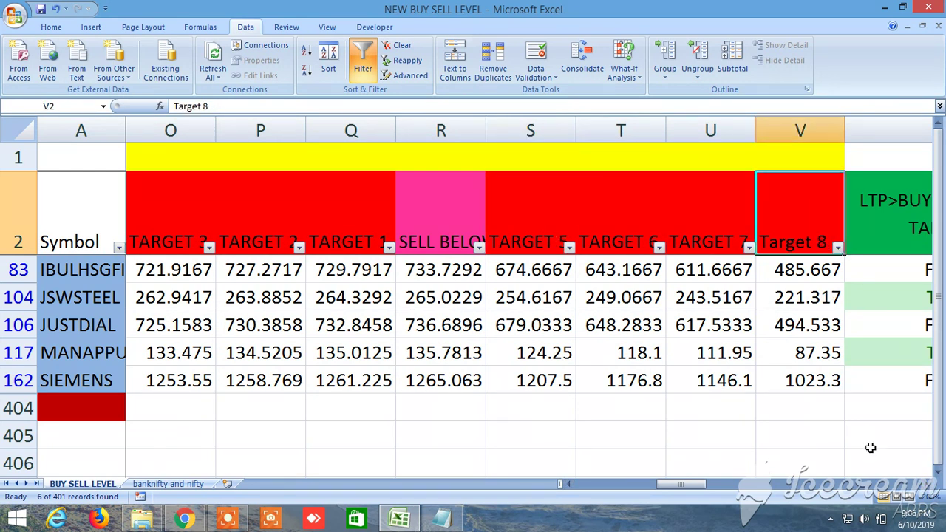
Look over the ALTERNATIVE BUY SELL LEVELS section and compare it with the HIGH, LOW, CLOSE and main level columns
left_click(926, 484)
left_click(925, 484)
left_click_drag(926, 485, 926, 485)
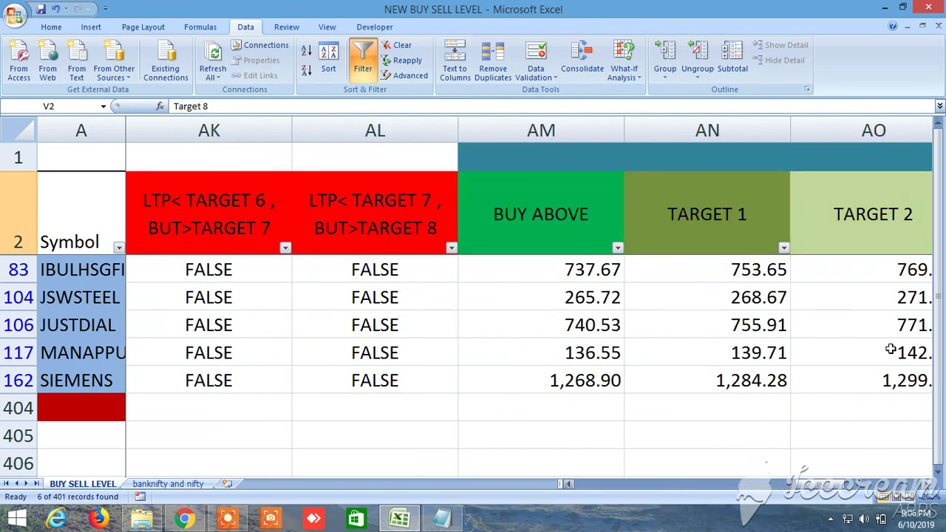
left_click(857, 157)
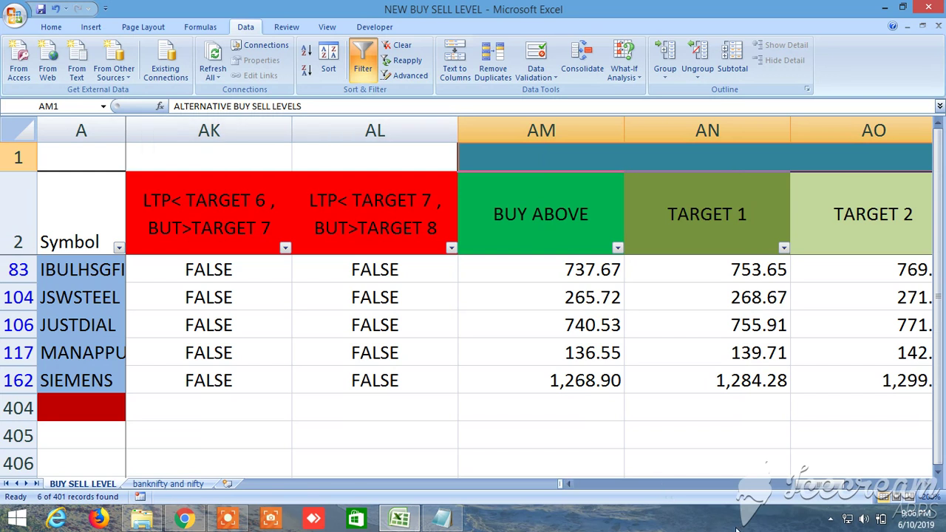
left_click(926, 486)
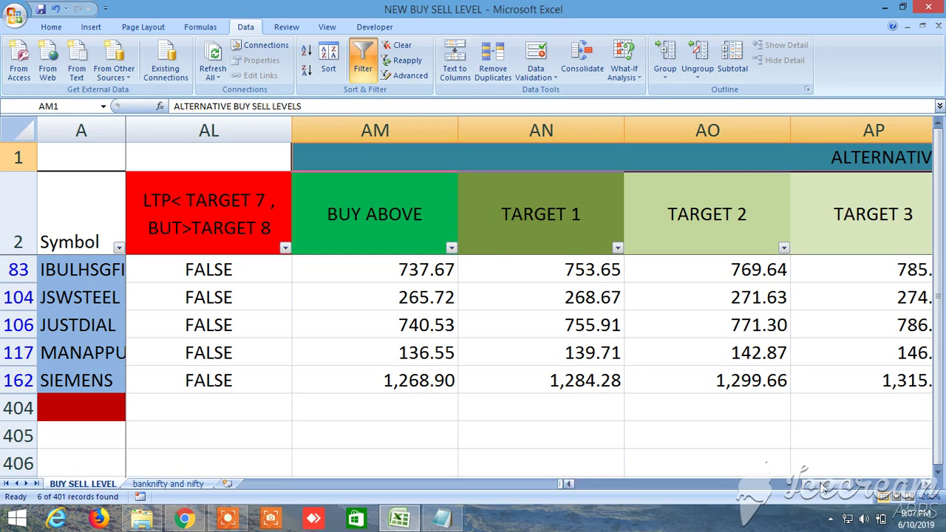
left_click_drag(823, 486, 585, 481)
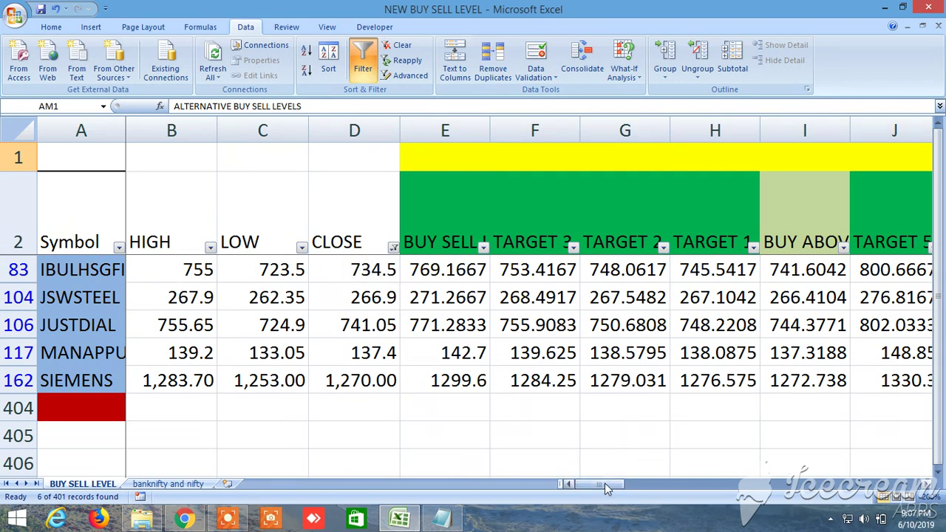
left_click_drag(605, 483, 827, 464)
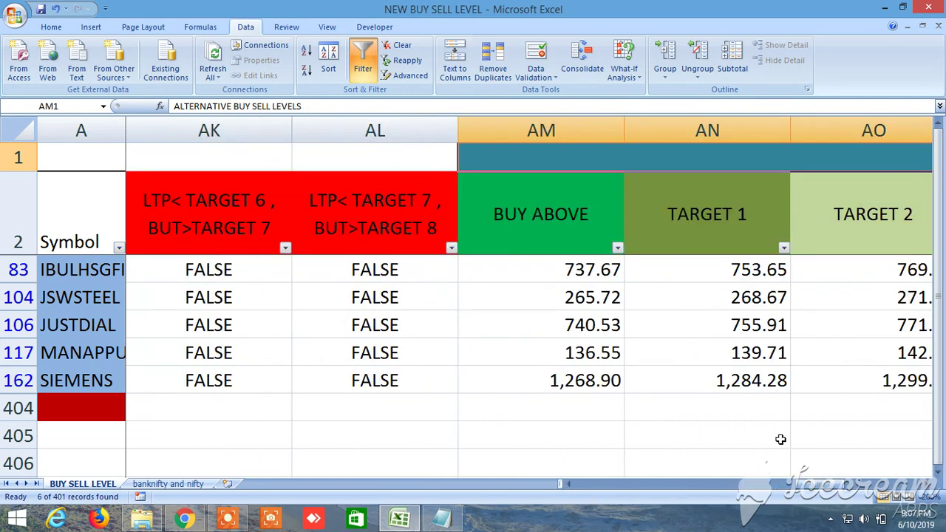
Inspect the alternative BUY ABOVE and TARGET 1 formulas in row 83, and review the remaining alternative buy and sell target columns
left_click(583, 273)
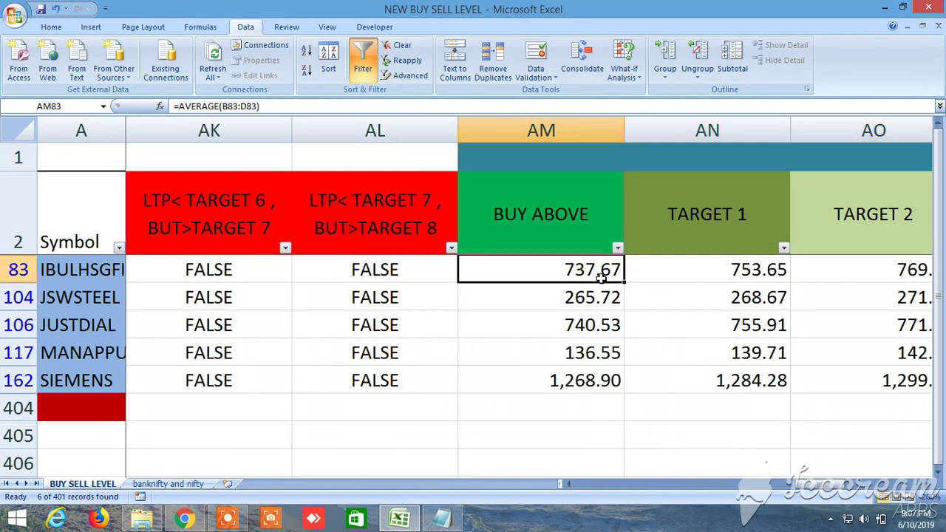
left_click(695, 268)
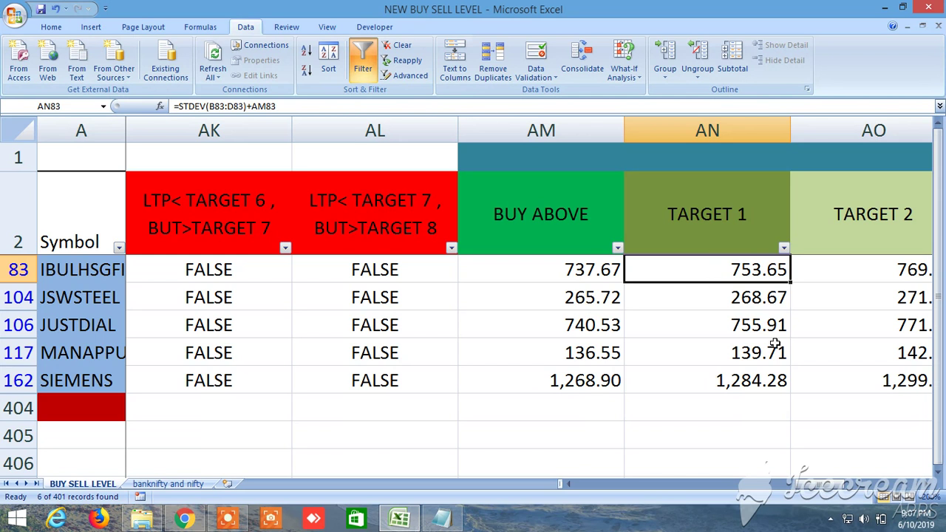
left_click(924, 485)
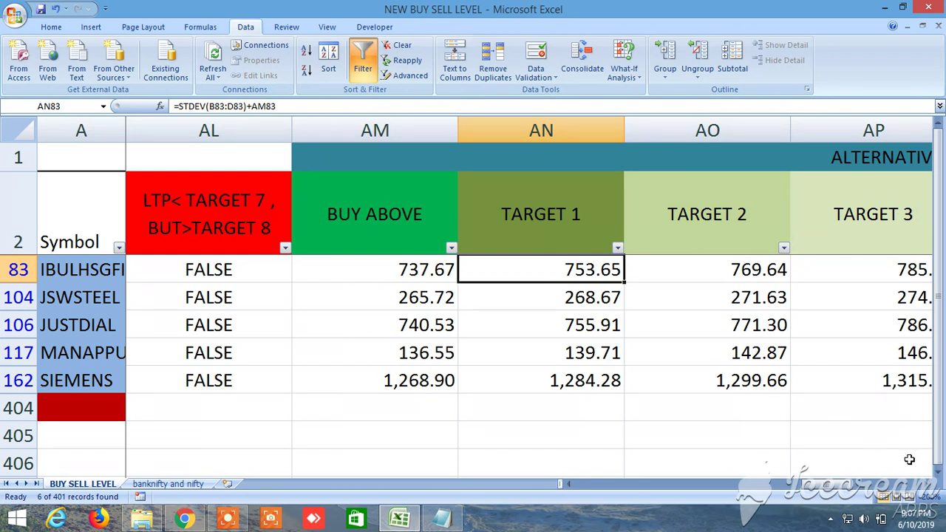
left_click(925, 485)
left_click(926, 485)
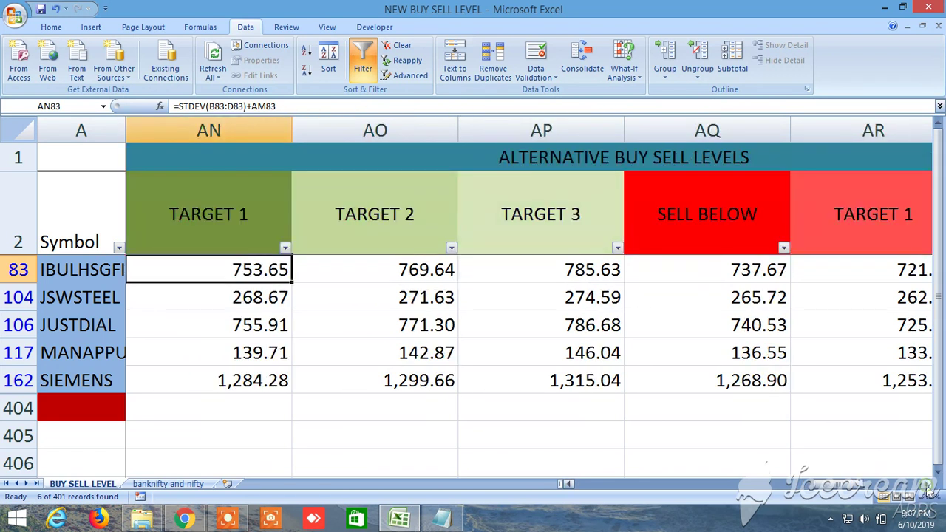
left_click(926, 485)
left_click(926, 485)
left_click(925, 485)
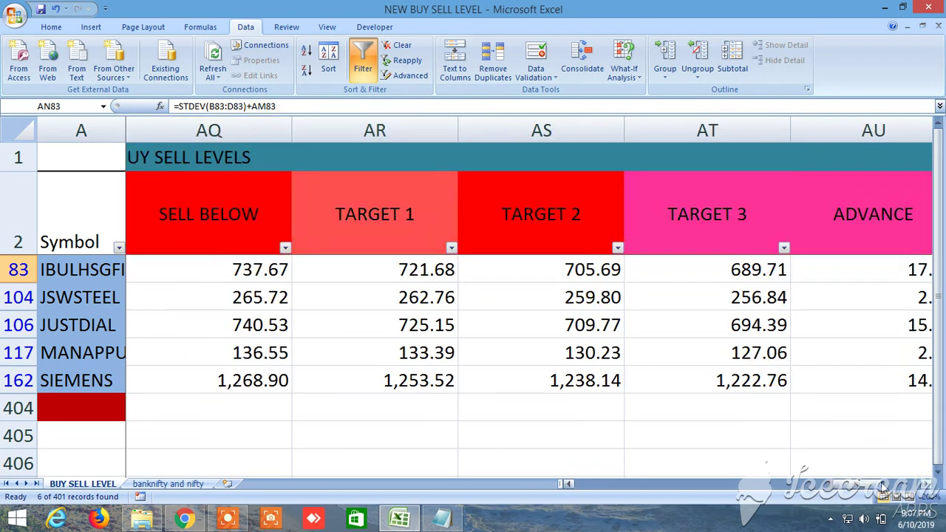
Turn off filtering on the stock table to list every symbol again
left_click_drag(882, 488, 592, 487)
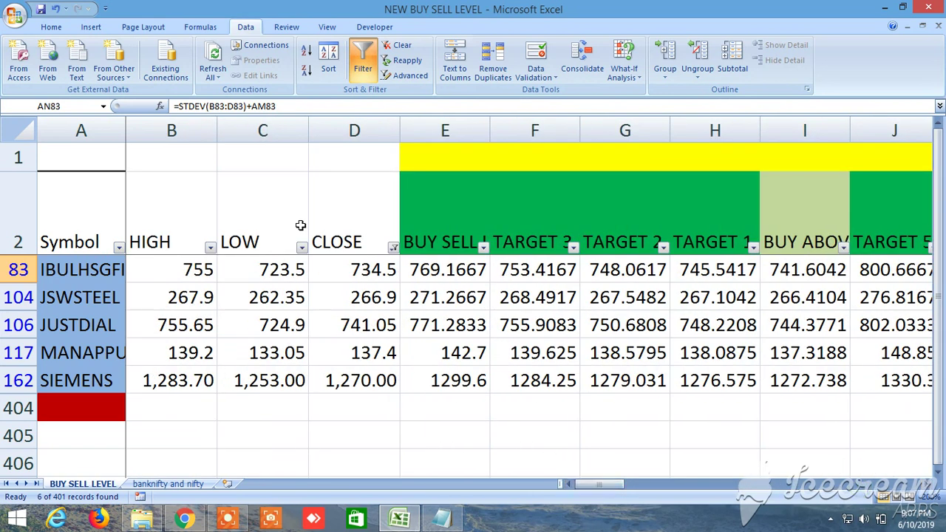
left_click(254, 203)
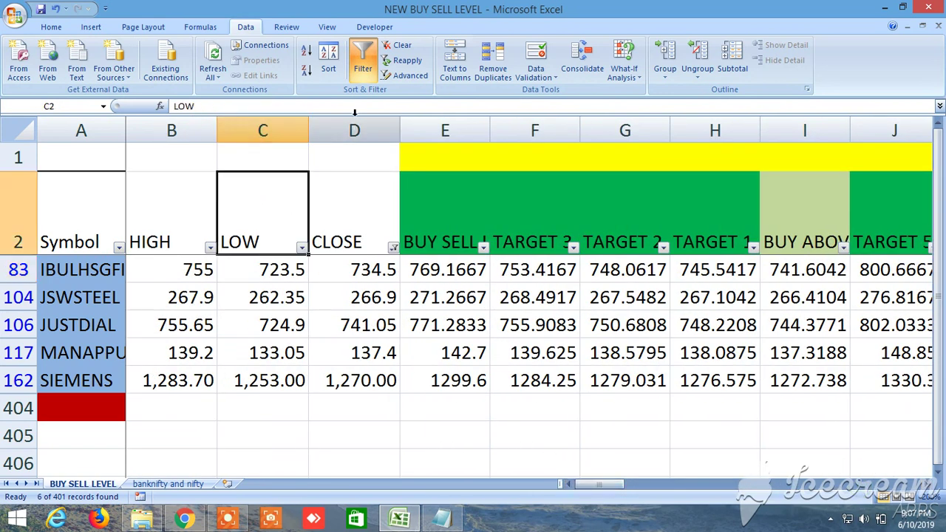
left_click(363, 61)
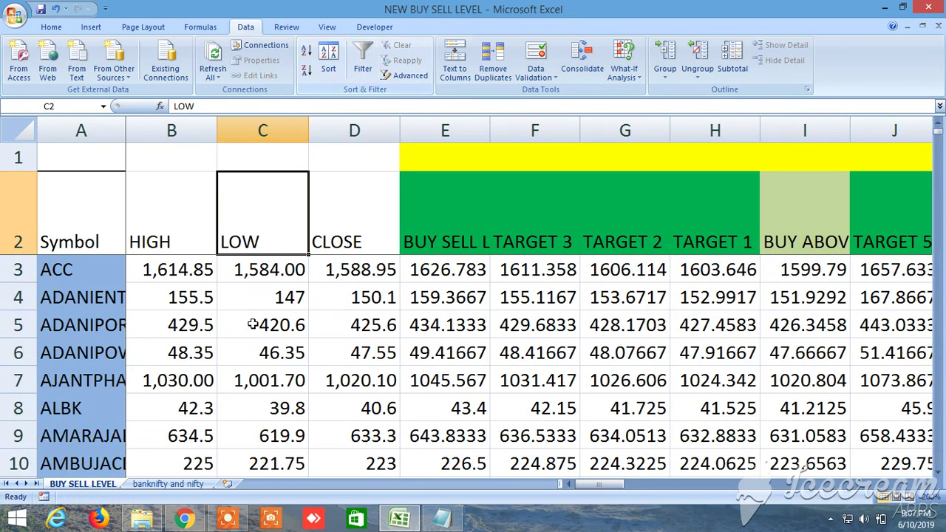
Find the GOLD, BANKNIFTY and NIFTY rows below the stocks and examine their buy and sell levels up to Target 8
scroll(189, 392, "down", 20)
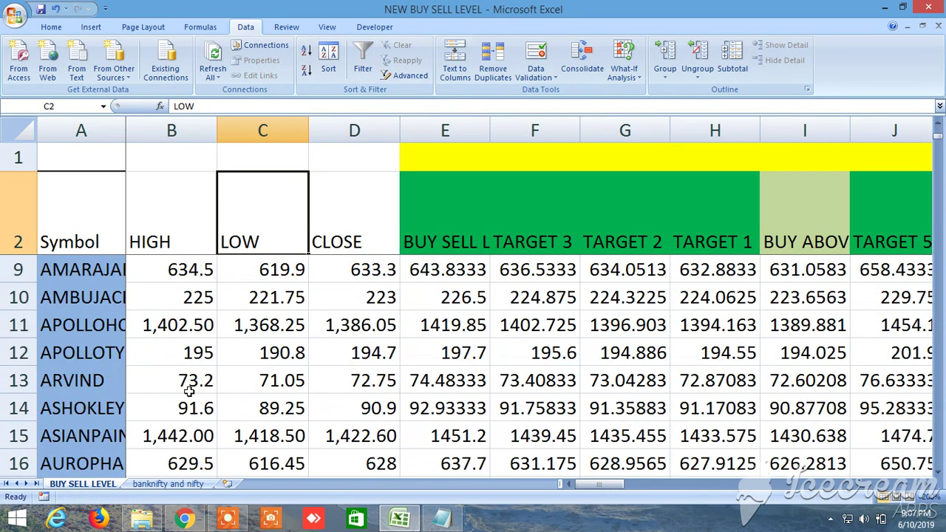
scroll(189, 392, "down", 20)
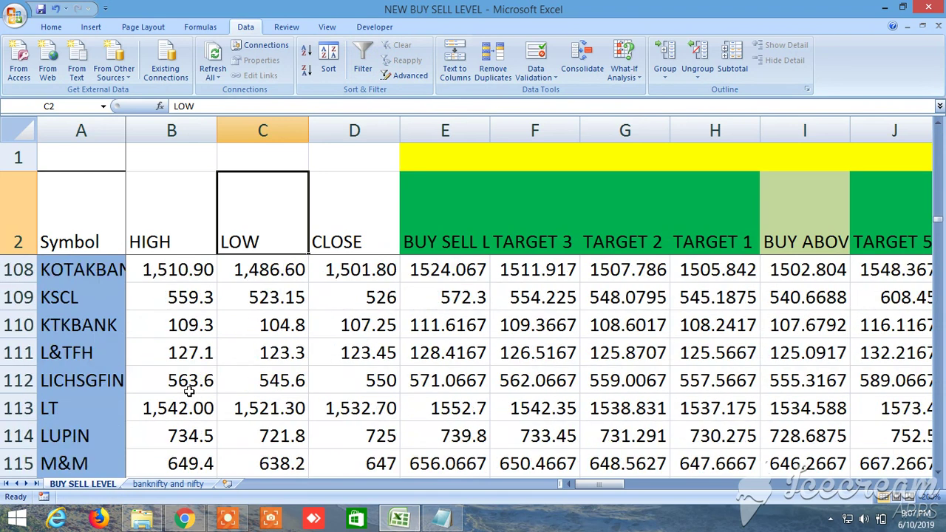
scroll(190, 392, "down", 9)
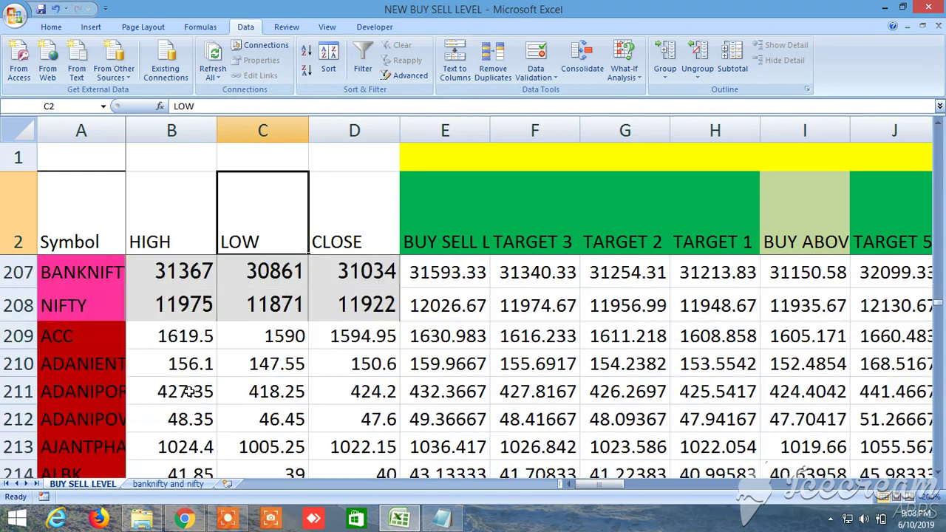
scroll(189, 392, "up", 1)
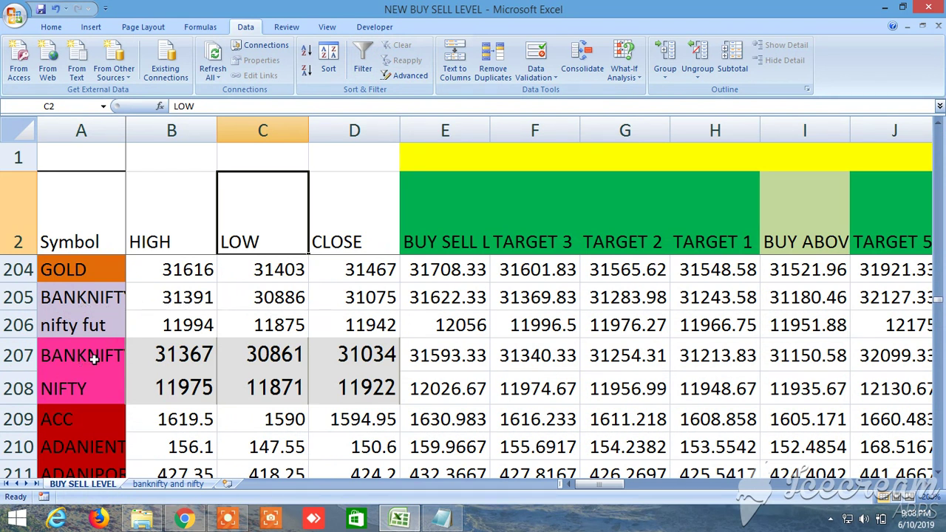
left_click(929, 485)
left_click(929, 485)
left_click(929, 485)
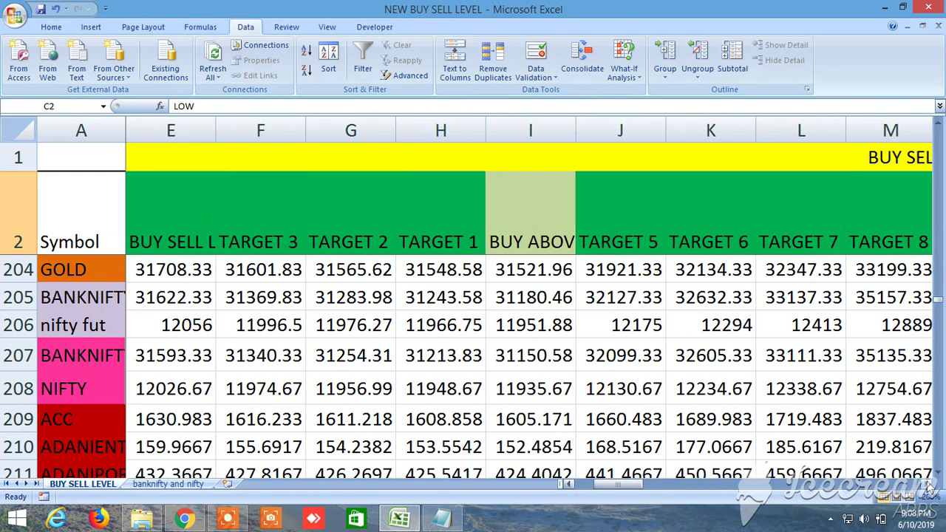
left_click(929, 485)
left_click(929, 485)
left_click(930, 485)
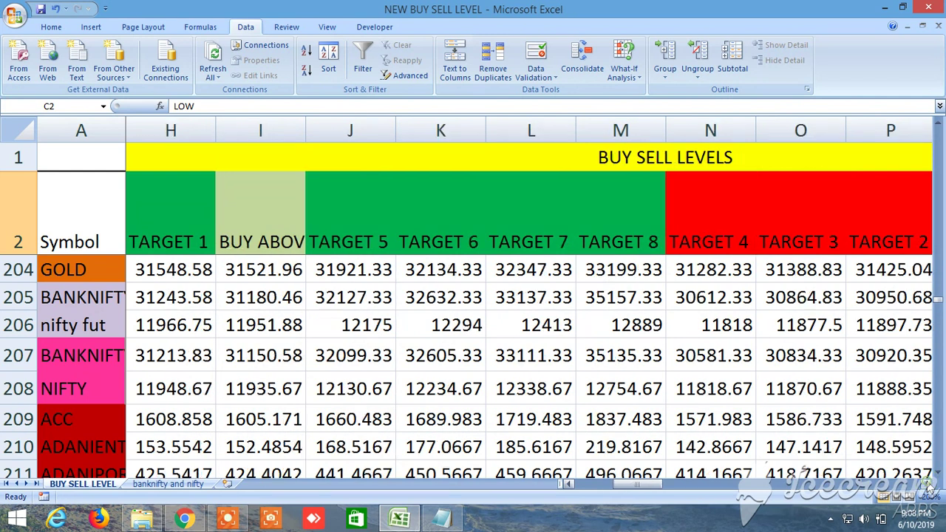
left_click(929, 485)
left_click(929, 485)
left_click(929, 485)
left_click(929, 485)
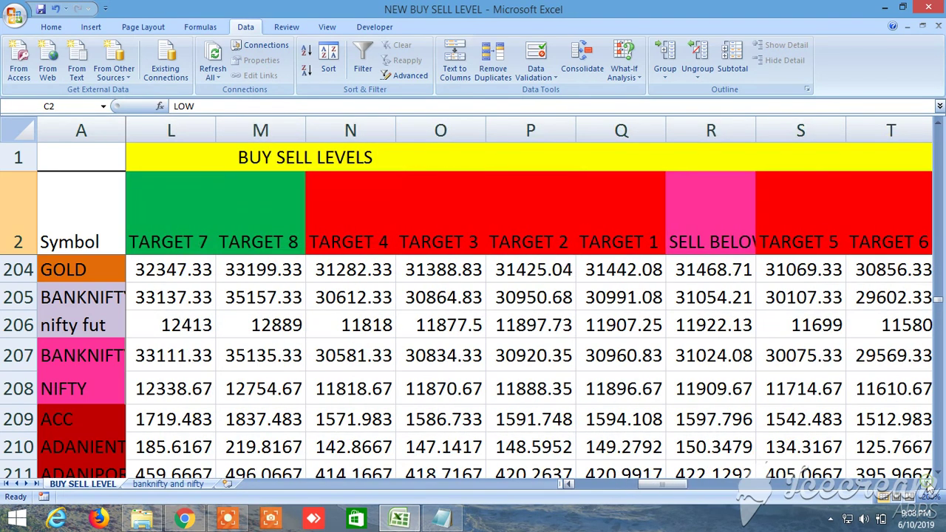
left_click(929, 485)
left_click(929, 485)
left_click(930, 485)
left_click(930, 485)
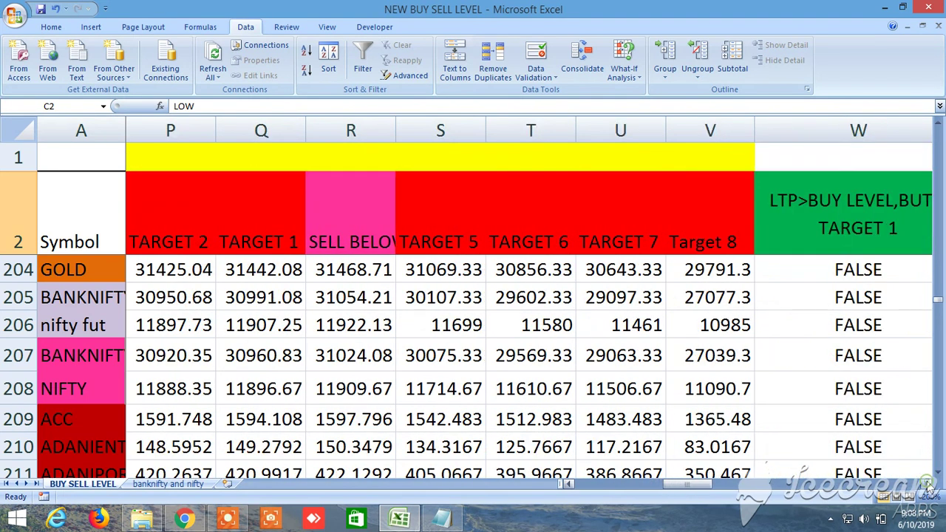
Review the LTP-versus-target condition columns for the GOLD, BANKNIFTY and NIFTY rows, from the buy levels through the sell levels up to Target 8
left_click(929, 485)
left_click(929, 485)
left_click(929, 485)
left_click(929, 485)
left_click(929, 485)
left_click(929, 484)
left_click(930, 485)
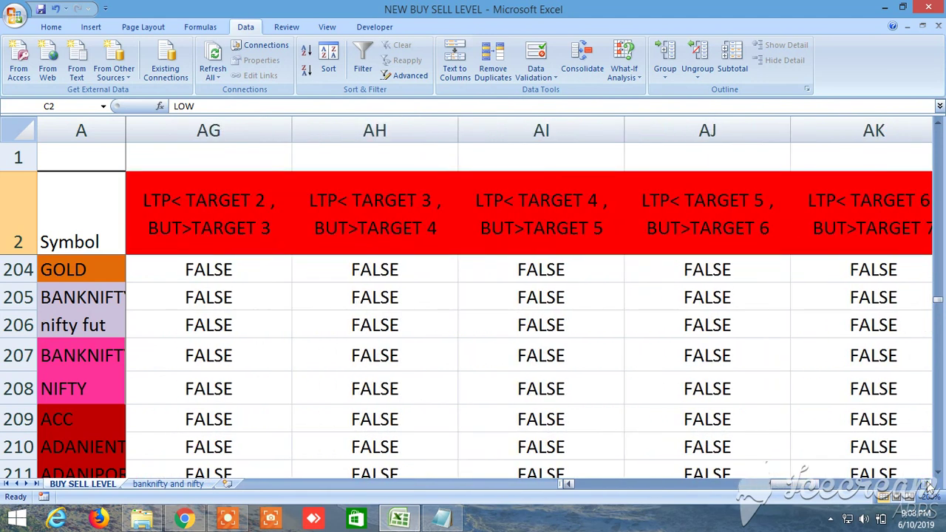
left_click(929, 484)
left_click(929, 485)
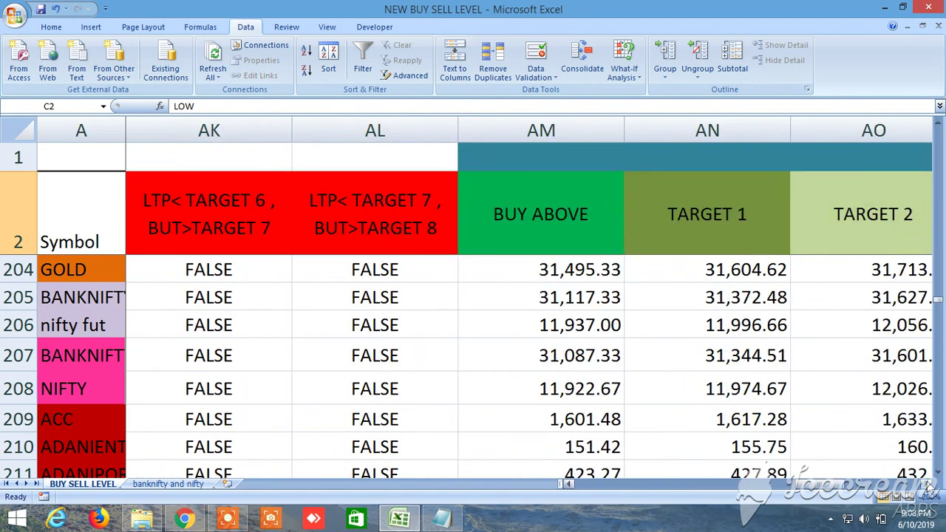
Examine the ALTERNATIVE BUY SELL LEVELS for the GOLD, BANKNIFTY and NIFTY rows, covering BUY ABOVE, SELL BELOW and their Targets 1 to 3
left_click(929, 485)
left_click(929, 485)
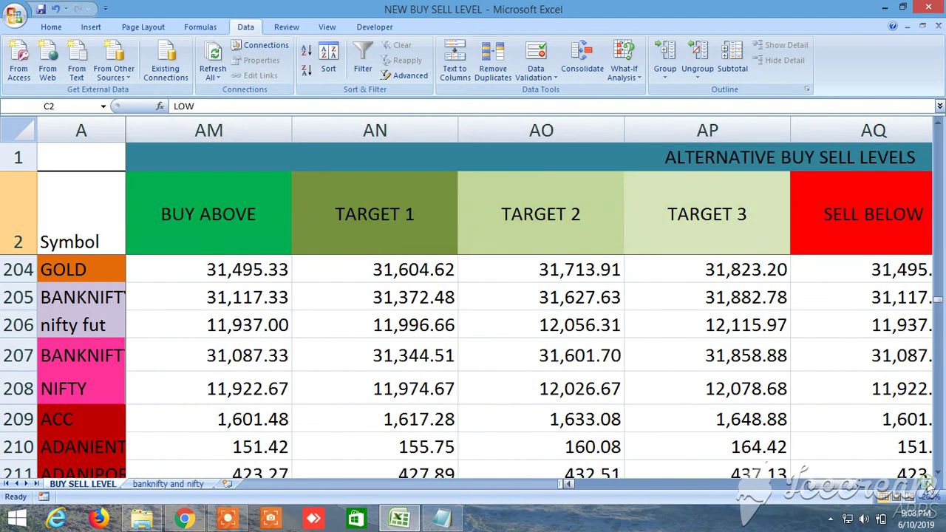
left_click(930, 485)
left_click(930, 485)
left_click(929, 485)
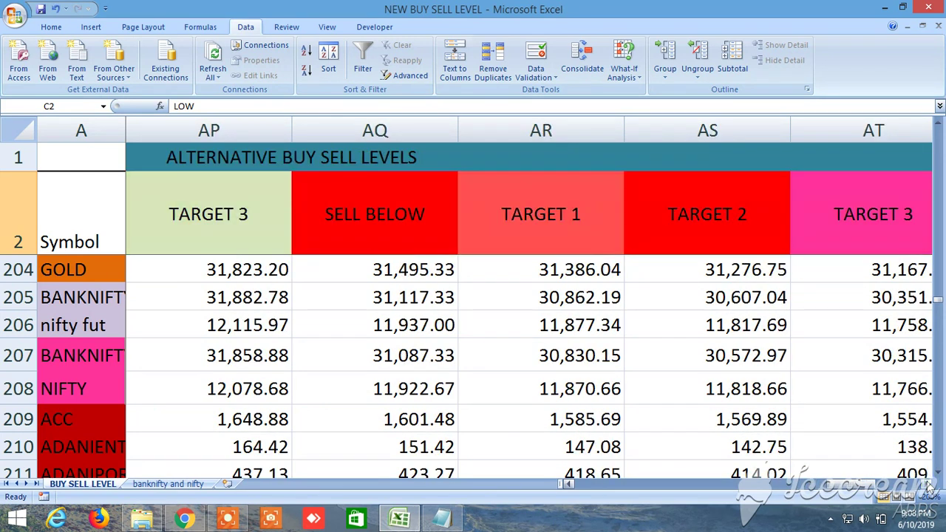
Look over the HIGH, LOW, CLOSE and main buy level columns for the second block of stocks, from ACC down to the IBULHSGFIN row
left_click_drag(842, 490, 572, 486)
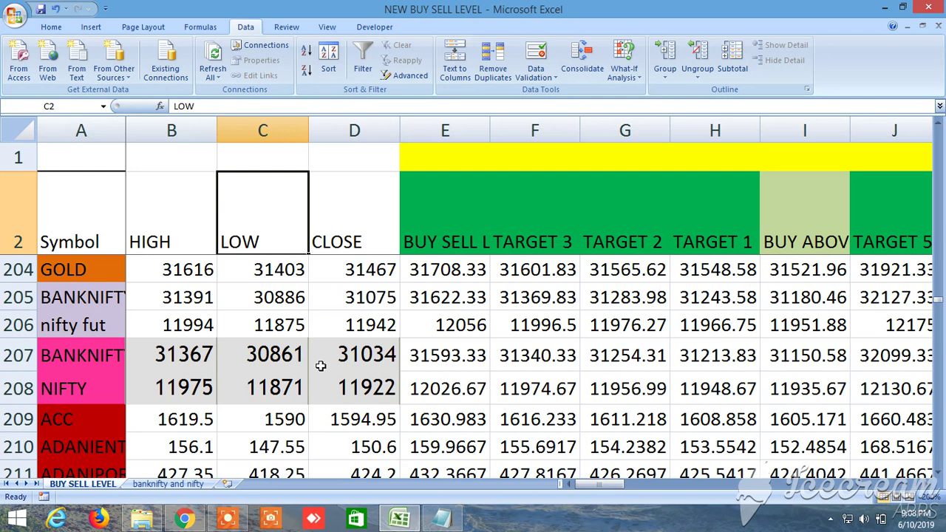
scroll(321, 366, "down", 2)
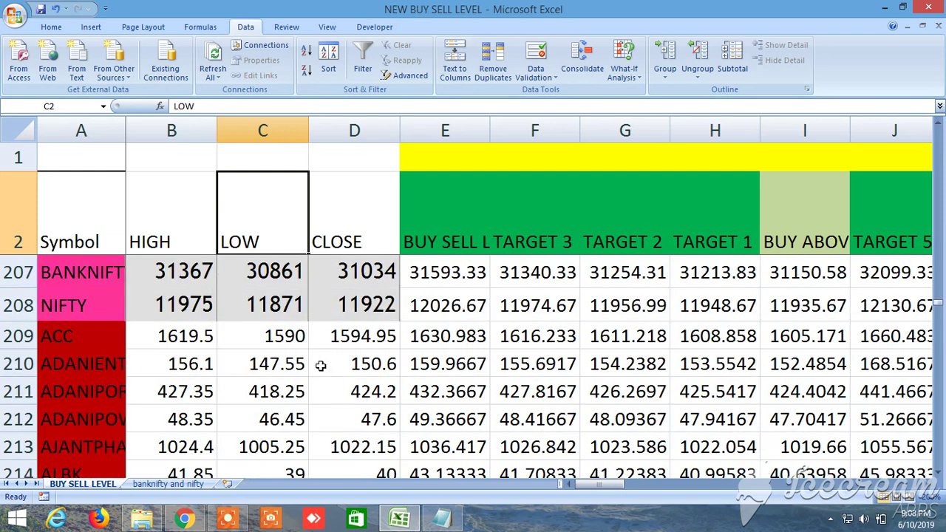
scroll(321, 366, "down", 1)
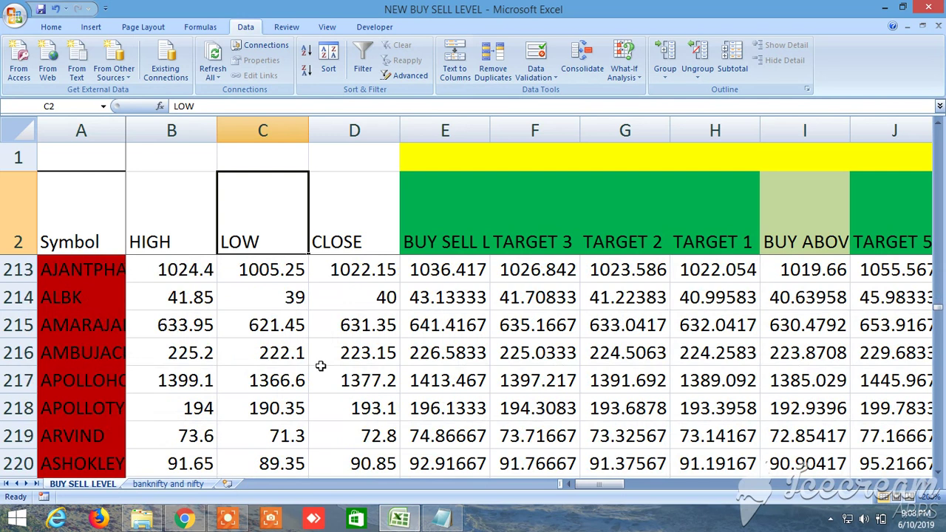
scroll(321, 365, "down", 2)
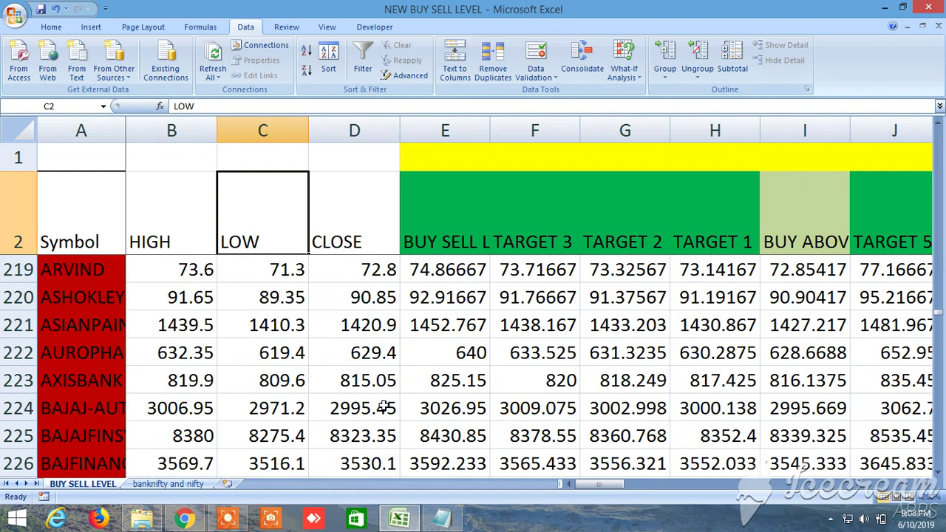
mouse_move(591, 494)
left_mouse_down()
mouse_move(845, 486)
mouse_move(731, 496)
mouse_move(574, 490)
left_mouse_up()
scroll(311, 409, "down", 4)
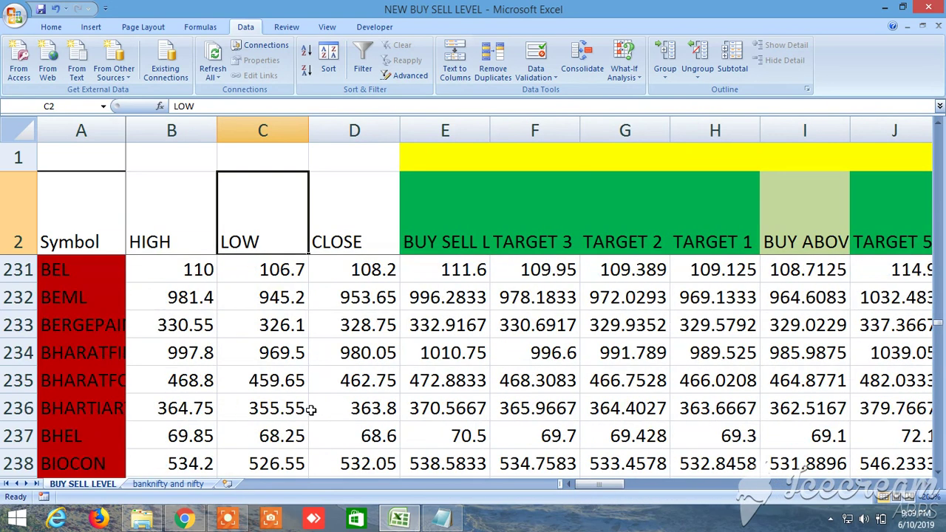
scroll(311, 409, "down", 13)
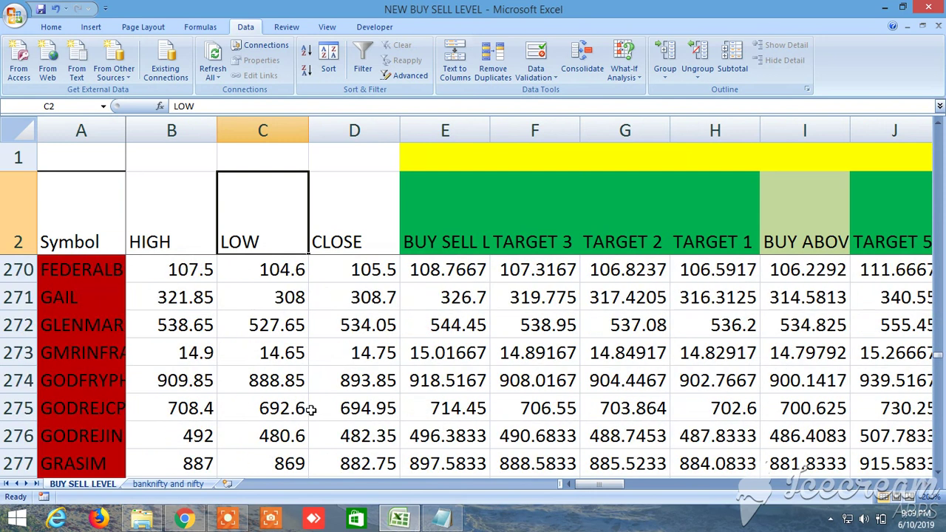
scroll(311, 409, "up", 4)
scroll(312, 410, "down", 4)
scroll(311, 410, "down", 4)
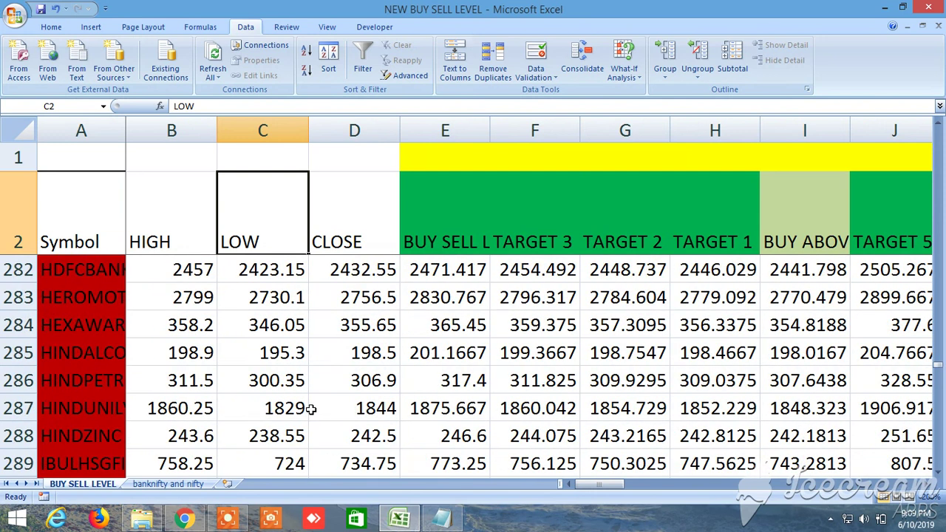
left_click_drag(603, 485, 573, 487)
Switch to Notepad and read the NEW BUY SELL LEVELS notes through to the end
left_click(453, 517)
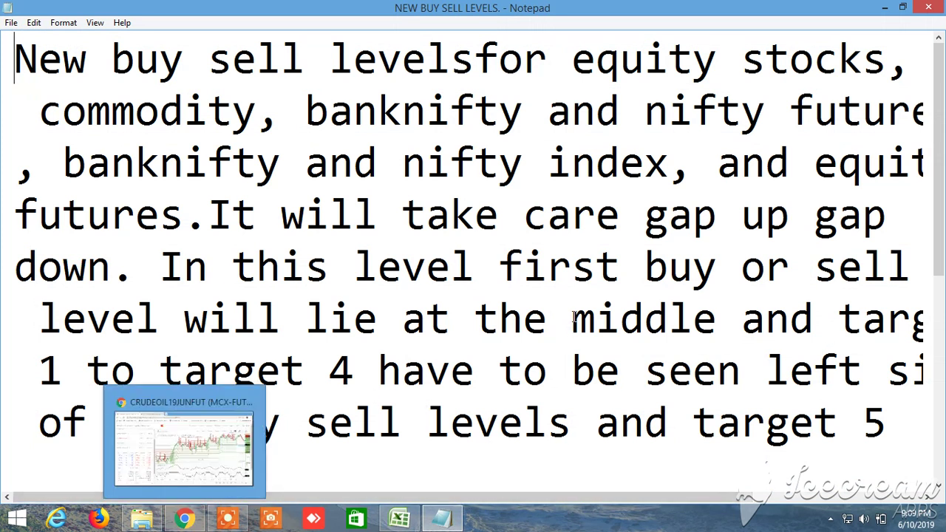
left_click_drag(941, 250, 942, 442)
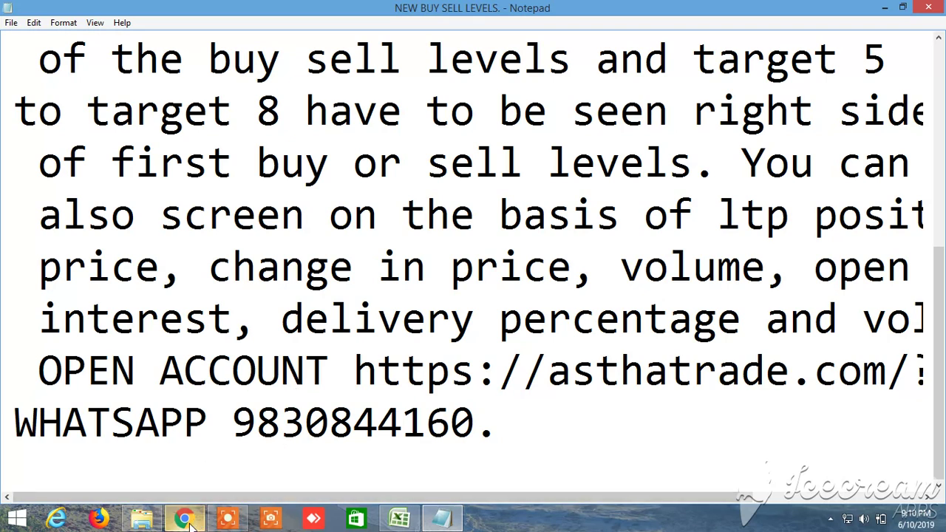
Switch to the Kite trading page in Chrome, open watchlist 4 and look through its instruments from top to bottom
left_click(185, 519)
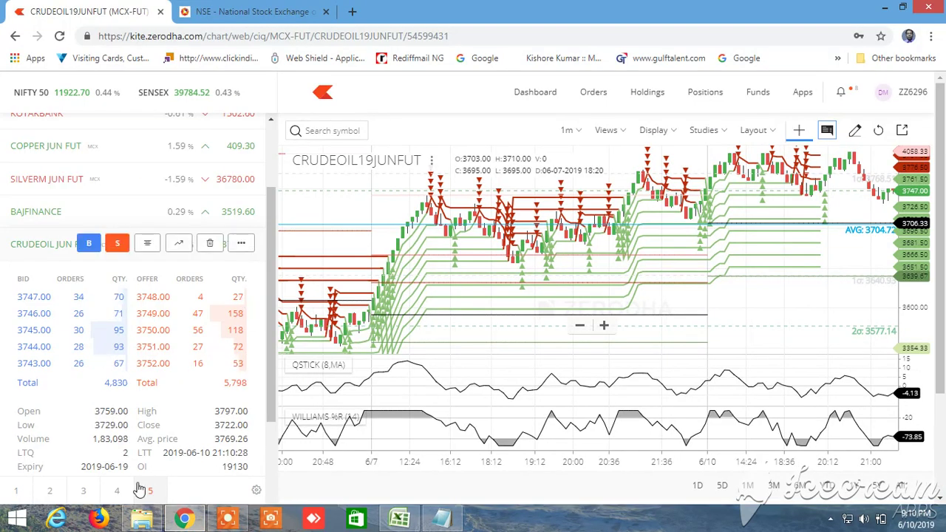
left_click(117, 491)
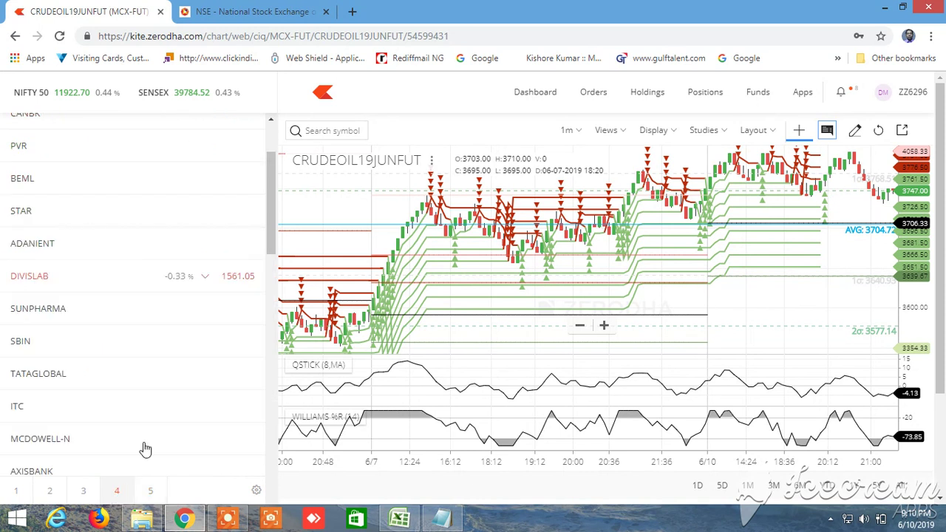
left_click_drag(270, 243, 268, 523)
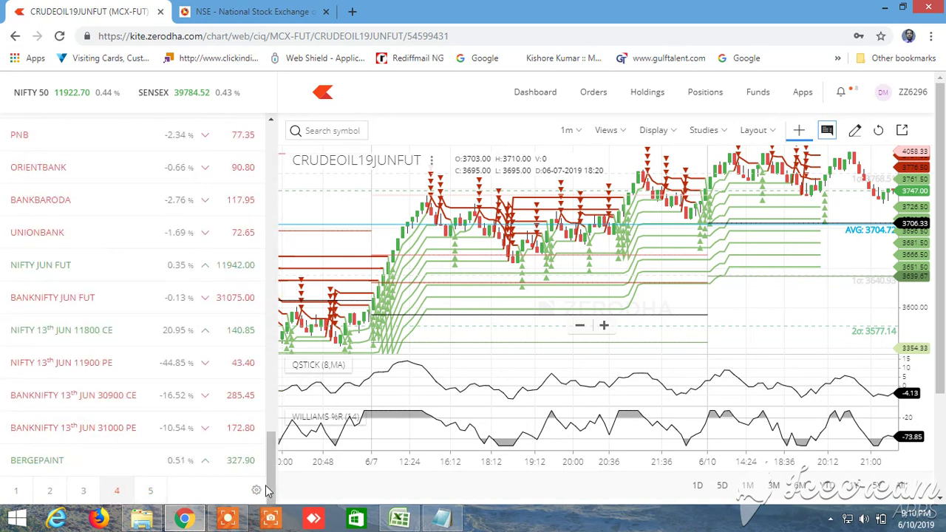
left_click_drag(265, 477, 271, 270)
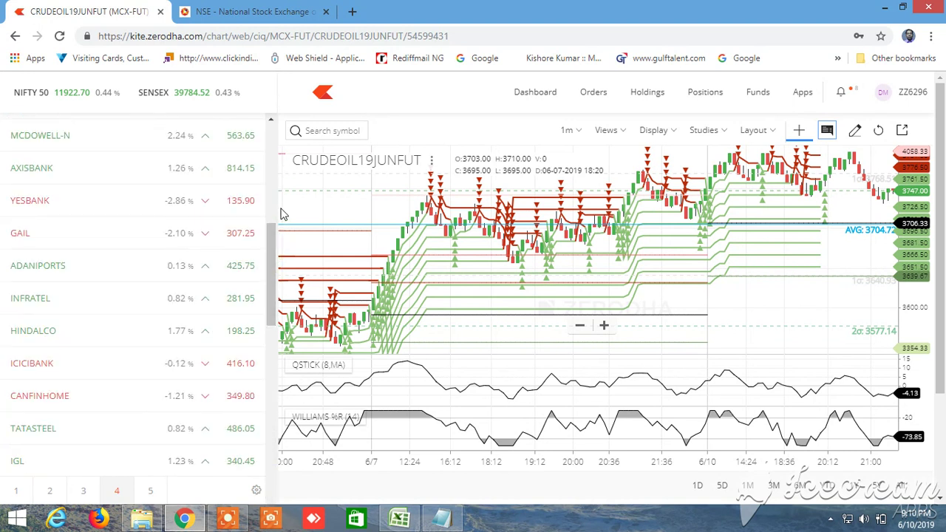
left_click_drag(271, 250, 270, 147)
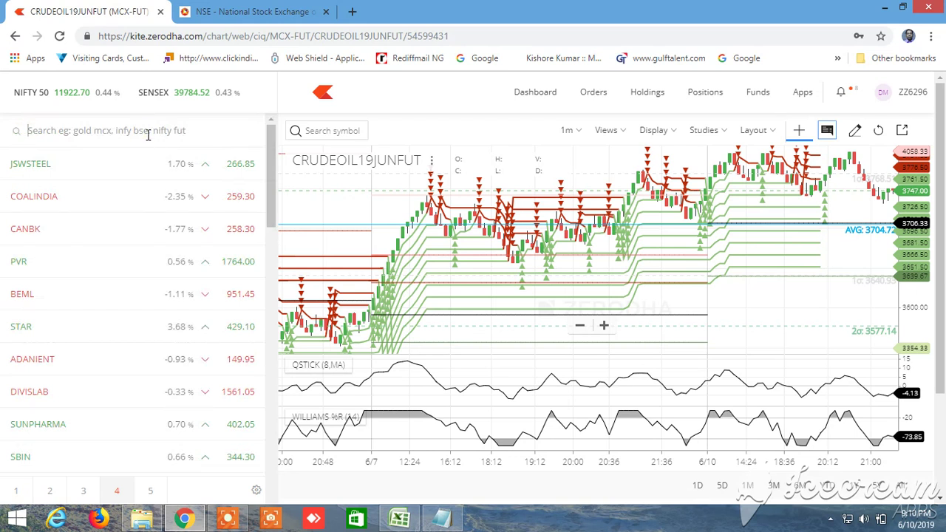
Search for "ibu" and try to add IBULHSGFIN to watchlist 4
type("ibu")
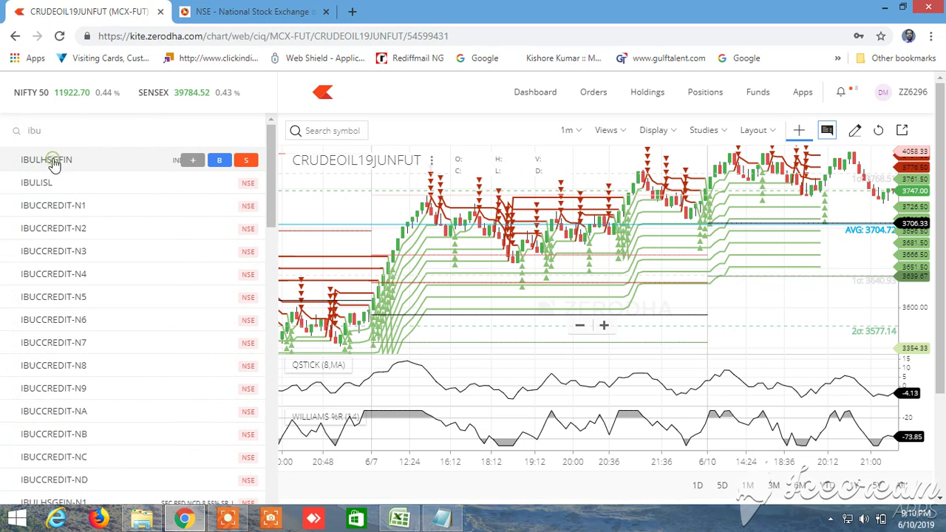
left_click(56, 165)
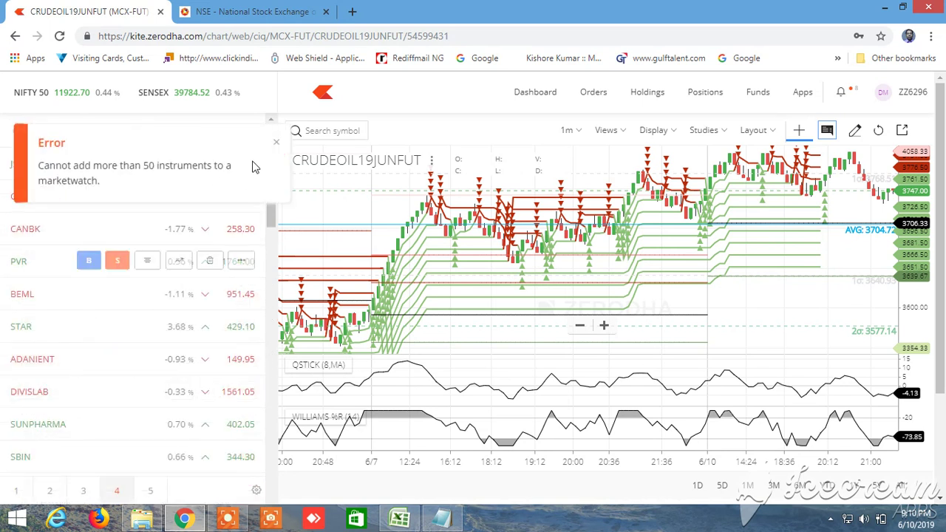
left_click(275, 141)
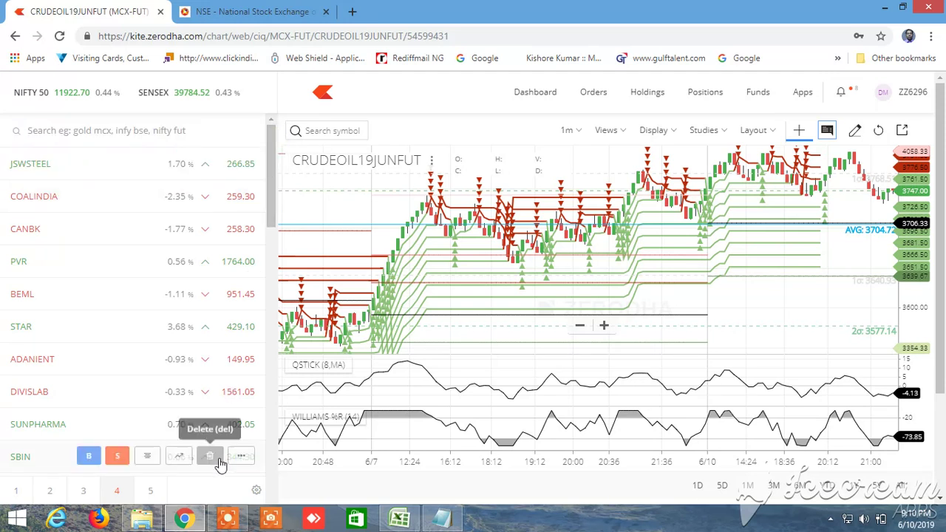
Delete SBIN from watchlist 4 and search for the IBULHSGFIN stock again
left_click(210, 458)
left_click(50, 131)
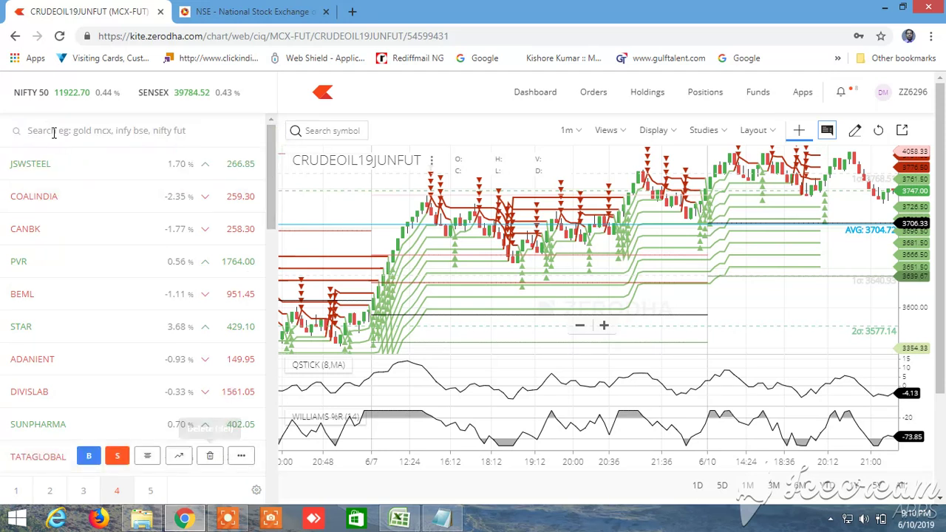
type("ib")
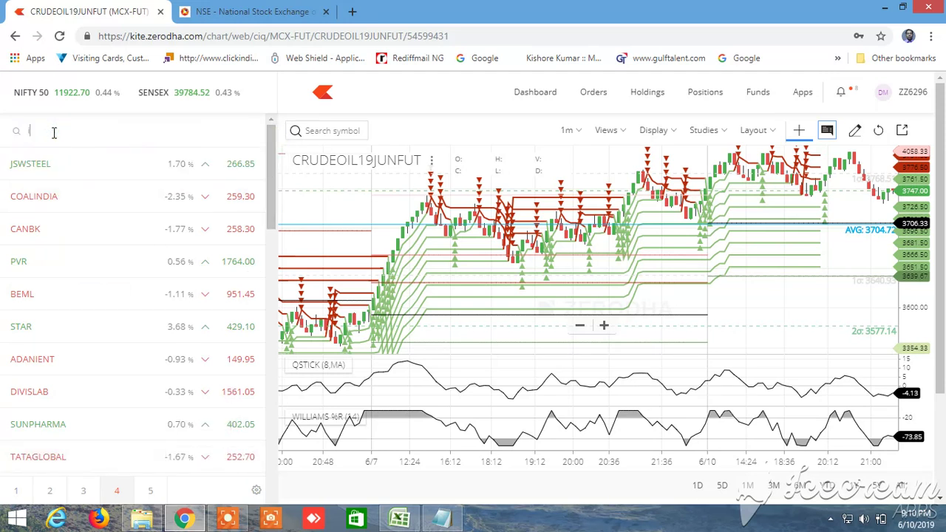